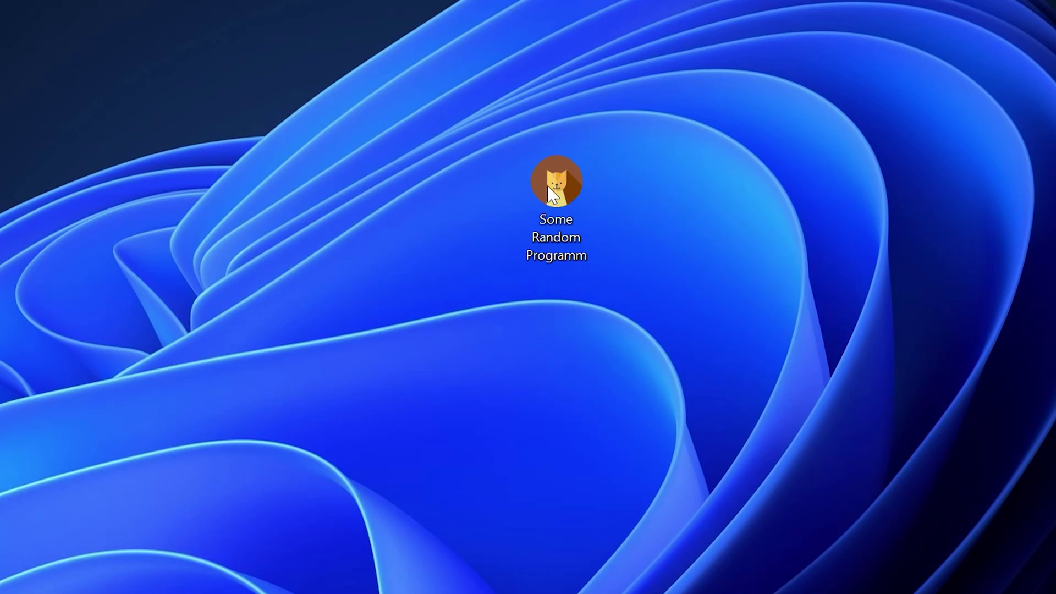
# - Launch 'Some Random Programm' from the desktop to bring up the missing msvcp110.dll error
pyautogui.doubleClick(567, 176)
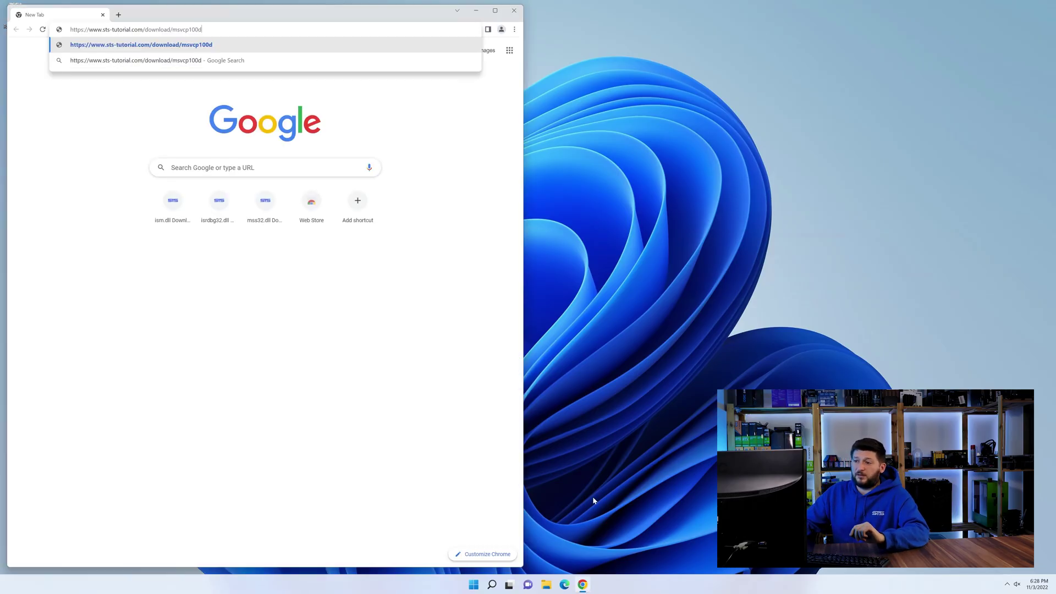
pyautogui.scroll(-5, 133, 163)
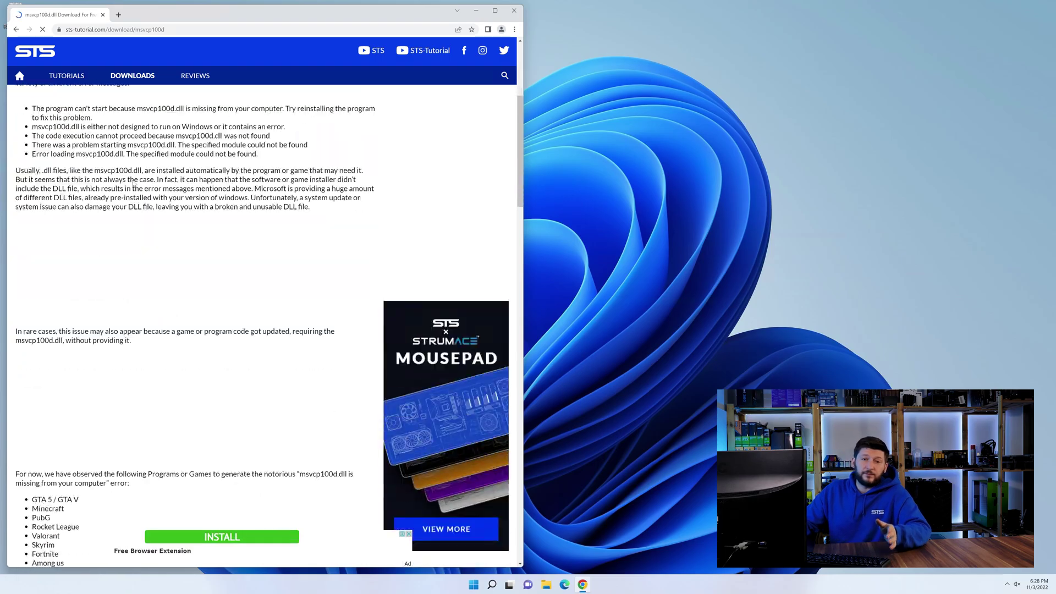
pyautogui.scroll(-5, 133, 163)
pyautogui.scroll(-5, 134, 164)
pyautogui.scroll(-4, 134, 163)
pyautogui.scroll(-5, 134, 191)
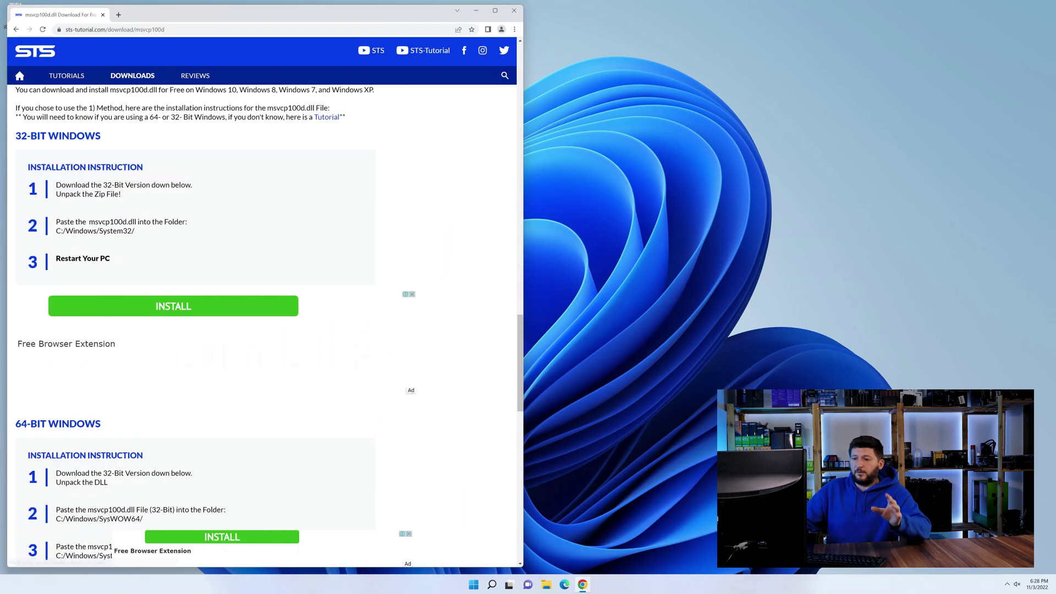
pyautogui.scroll(-5, 165, 248)
pyautogui.scroll(-5, 206, 313)
pyautogui.scroll(-3, 256, 364)
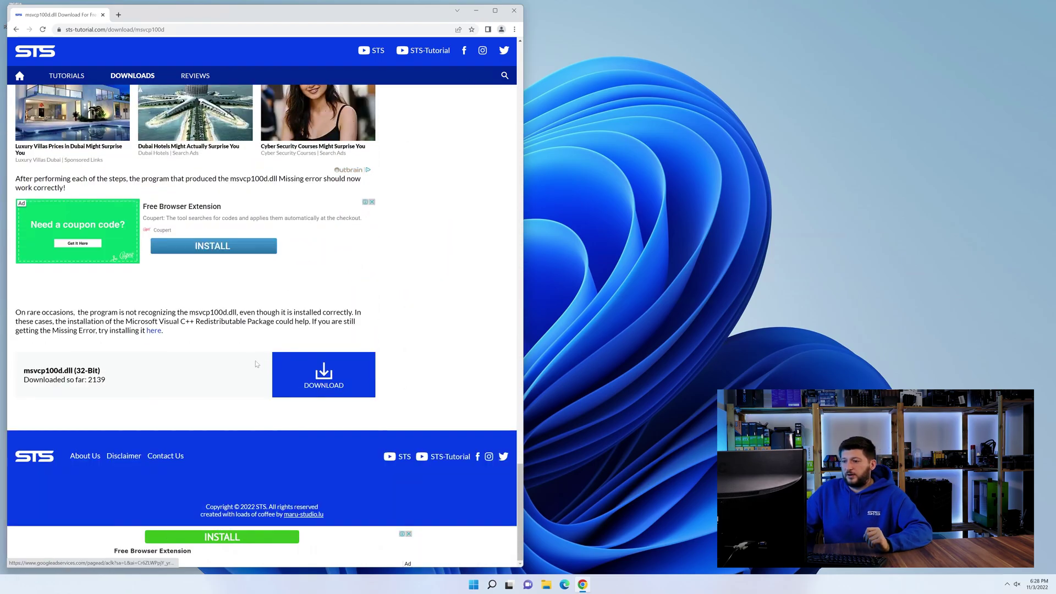
# - Download the 32-bit msvcp100d.dll zip immediately, skipping the countdown
pyautogui.click(344, 376)
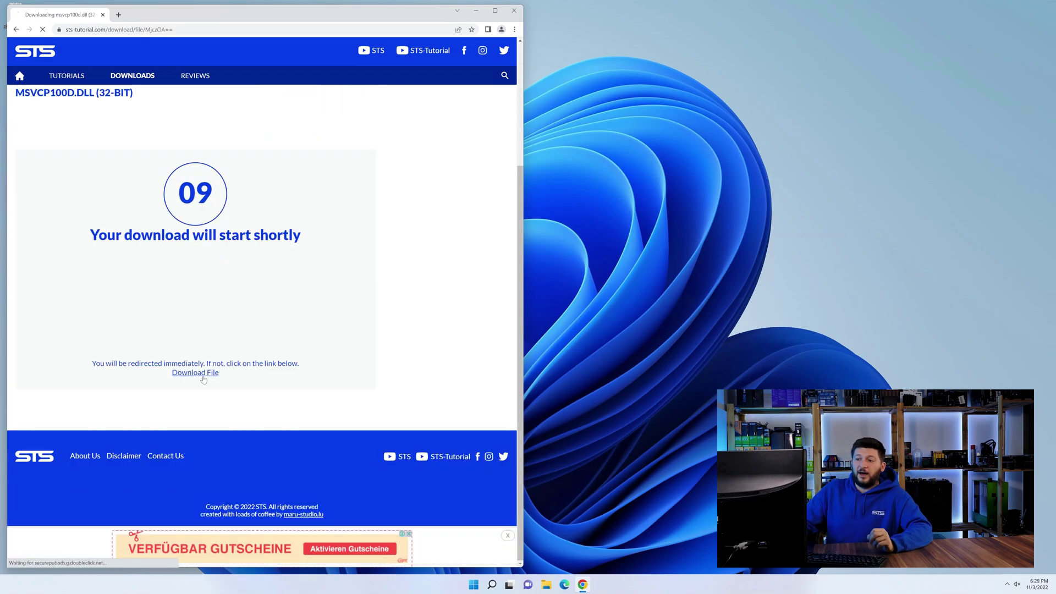
pyautogui.click(195, 372)
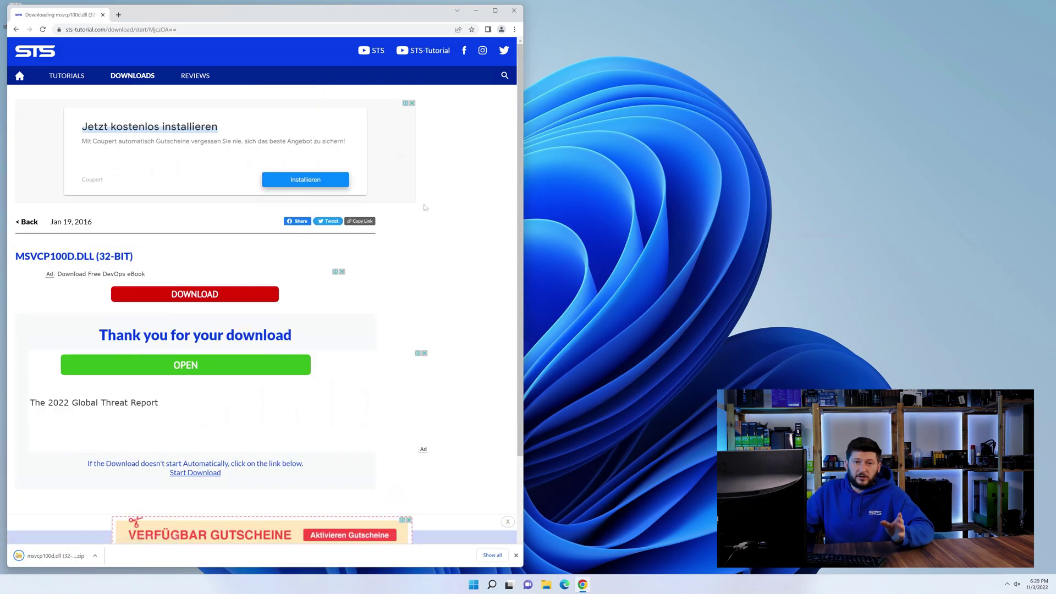
# - Open the downloaded zip and its msvcp100d.dll (32-Bit) folder
pyautogui.click(54, 555)
pyautogui.click(513, 10)
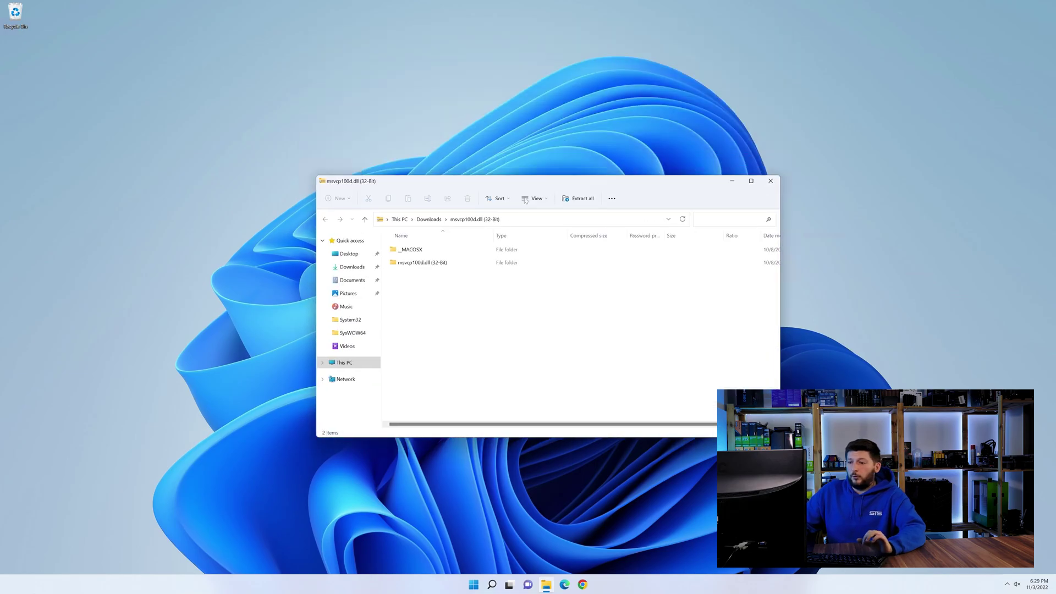
pyautogui.moveTo(422, 31); pyautogui.dragTo(422, 267)
pyautogui.doubleClick(422, 347)
# - Open a second Explorer window at C:\Windows
pyautogui.hotkey('ctrl', 'n')
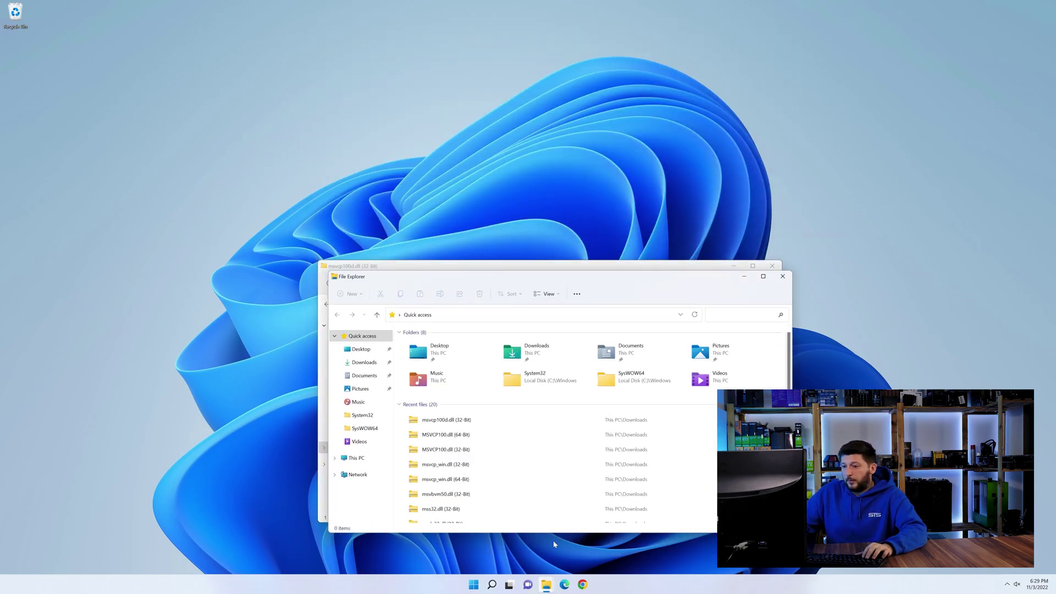
pyautogui.moveTo(513, 283); pyautogui.dragTo(504, 22)
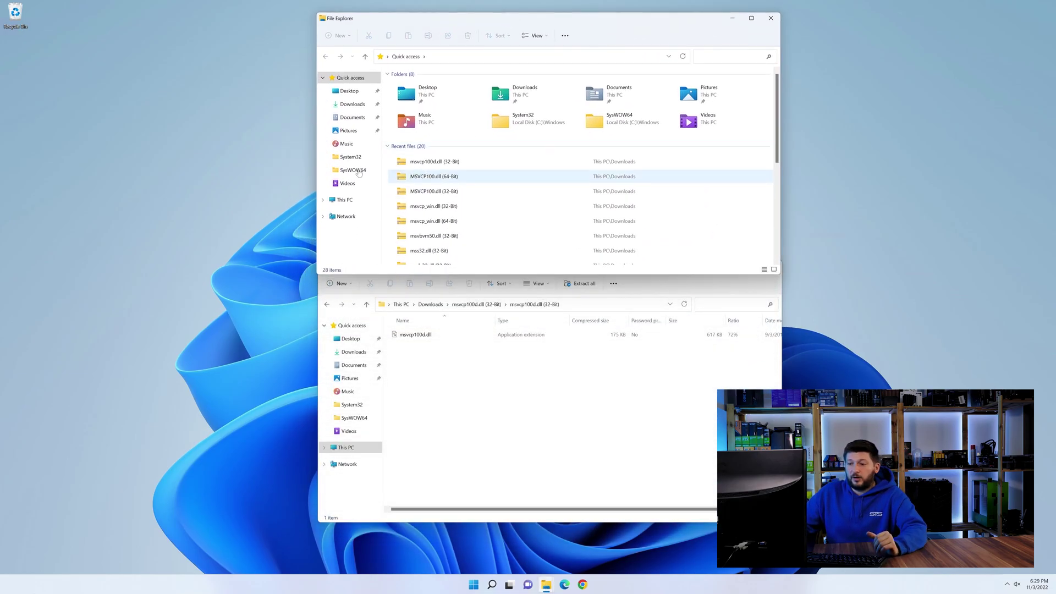
pyautogui.click(344, 202)
pyautogui.click(453, 150)
pyautogui.doubleClick(431, 166)
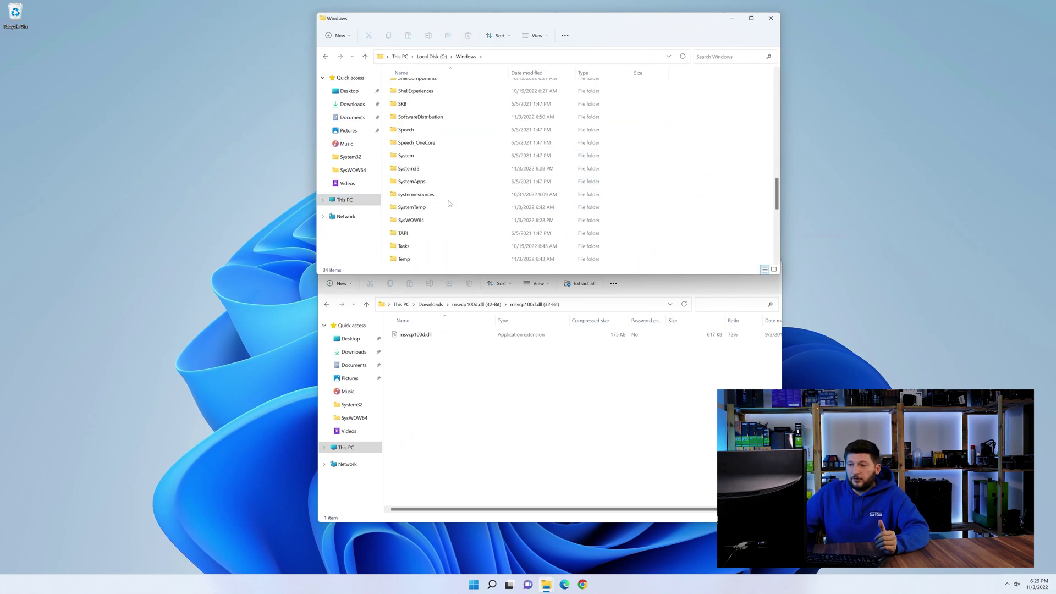
# - Copy msvcp100d.dll into System32 and SysWOW64, then close the Windows folder window
pyautogui.click(411, 169)
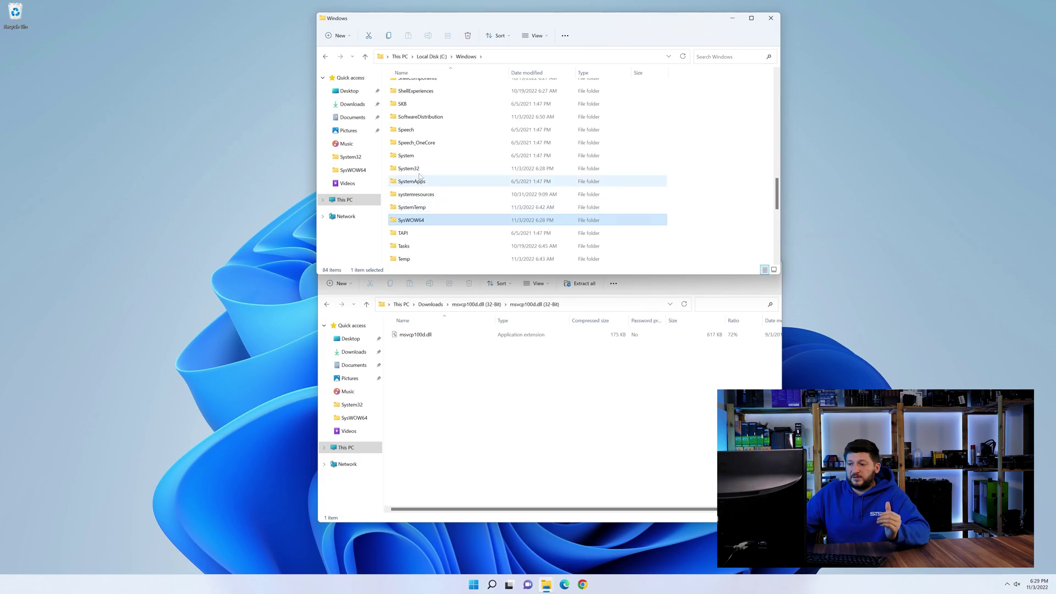
pyautogui.moveTo(412, 334); pyautogui.dragTo(411, 160)
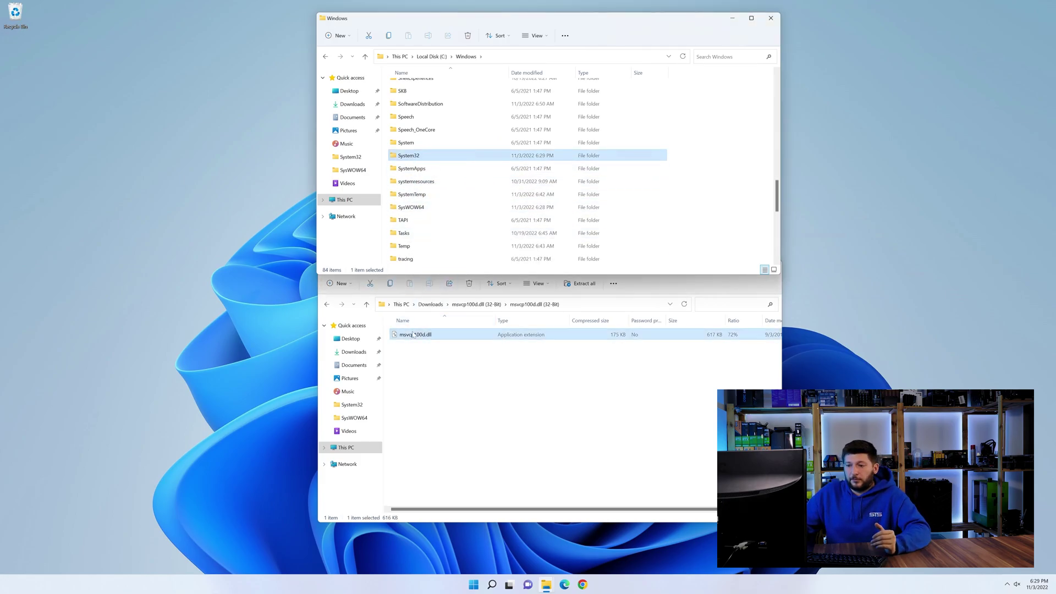
pyautogui.moveTo(413, 334); pyautogui.dragTo(423, 196)
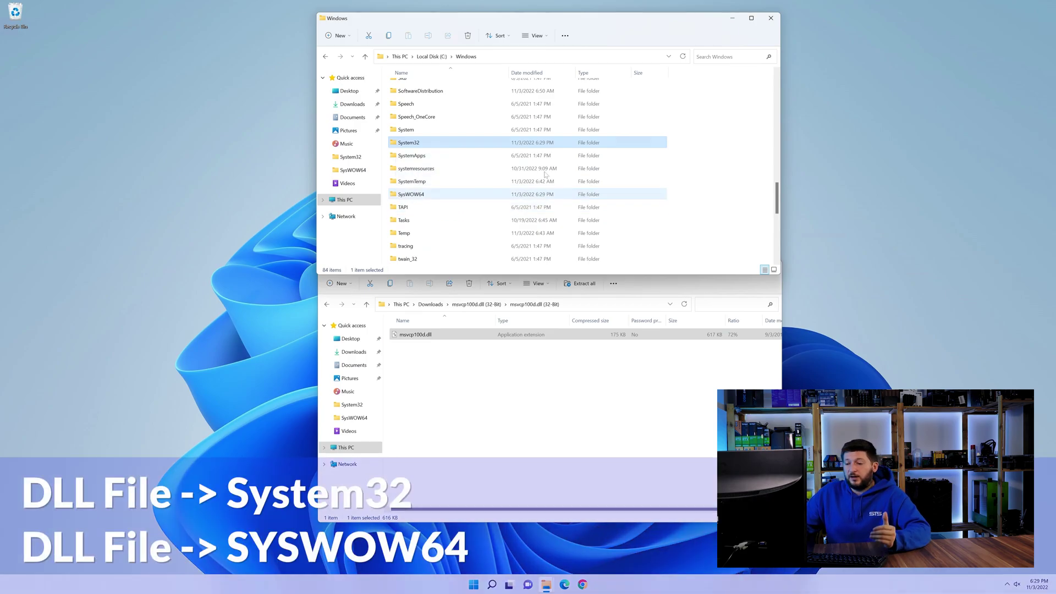
pyautogui.click(771, 18)
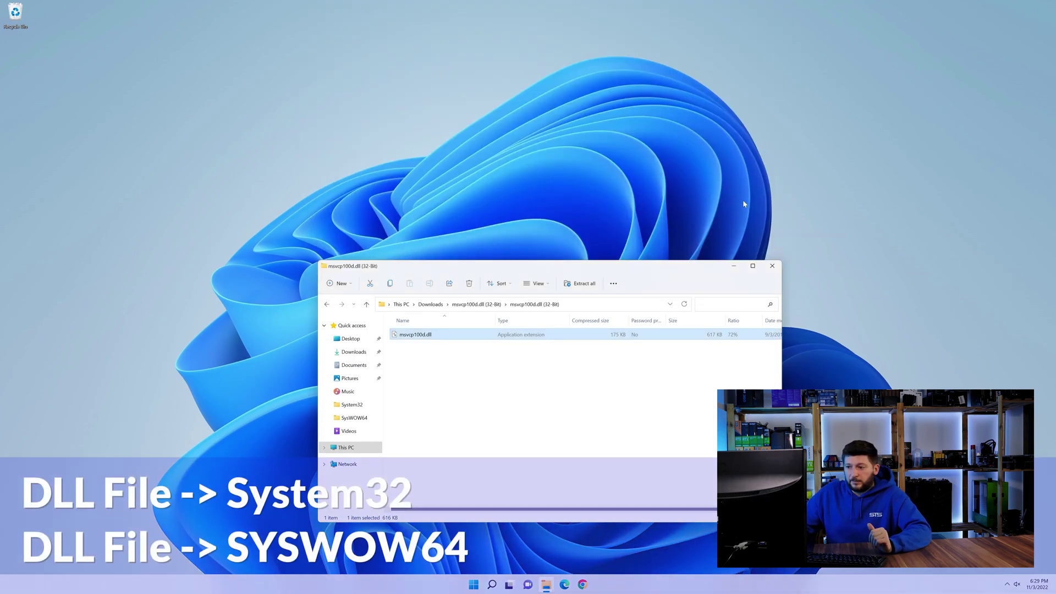
# - Close the msvcp100d.dll (32-Bit) zip window
pyautogui.click(773, 266)
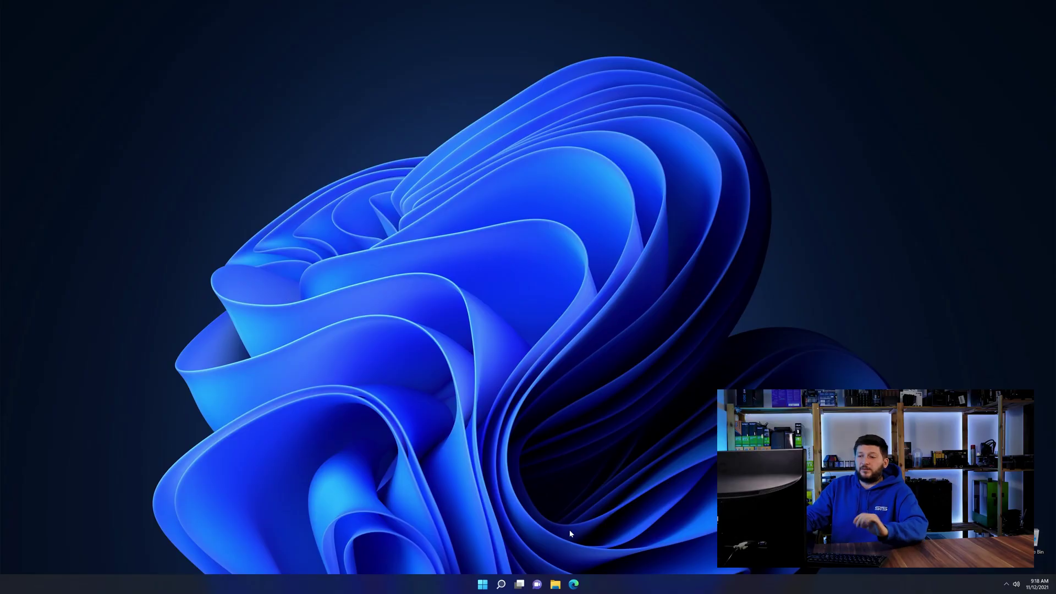
# - Load the pasted STS-Tutorial Visual C++ 2019 Redistributable page address in Edge
pyautogui.click(575, 585)
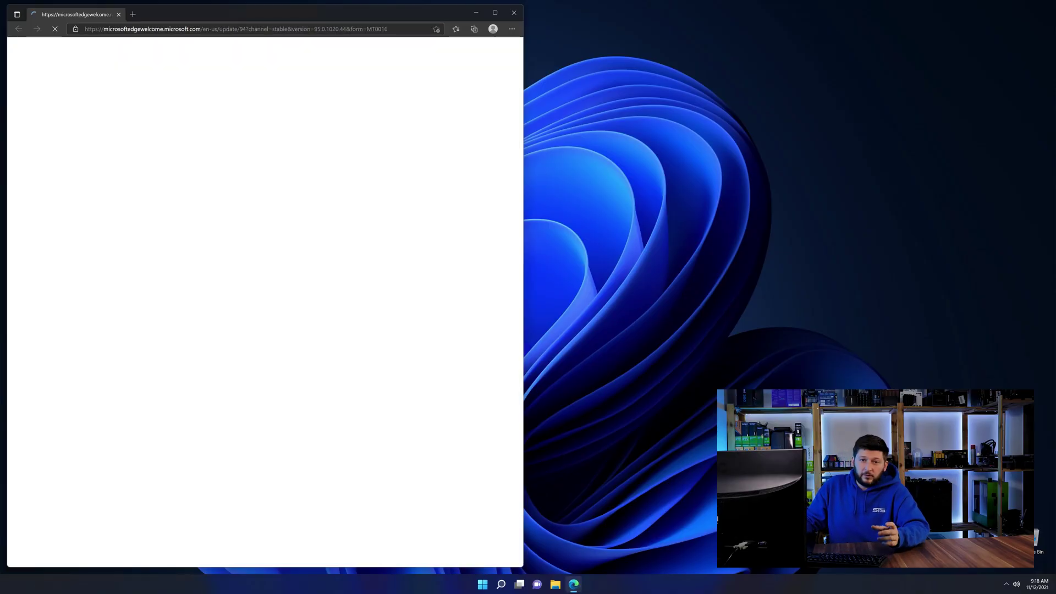
pyautogui.hotkey('ctrl', 'l')
pyautogui.write('https://www.sts-tutorial.com/download/credistributable2019')
pyautogui.press('Return')
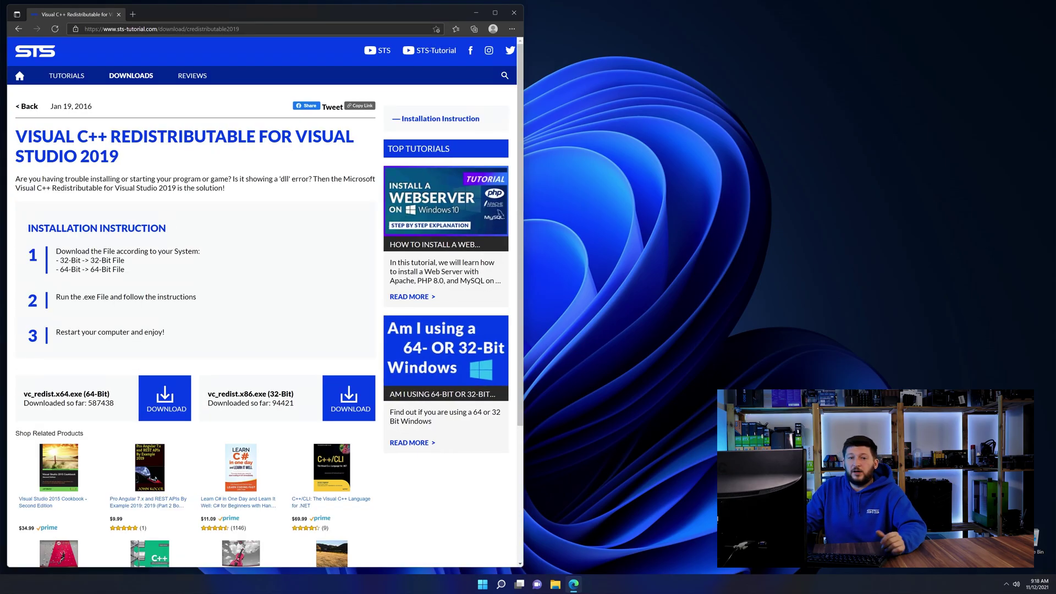
pyautogui.scroll(-2, 187, 362)
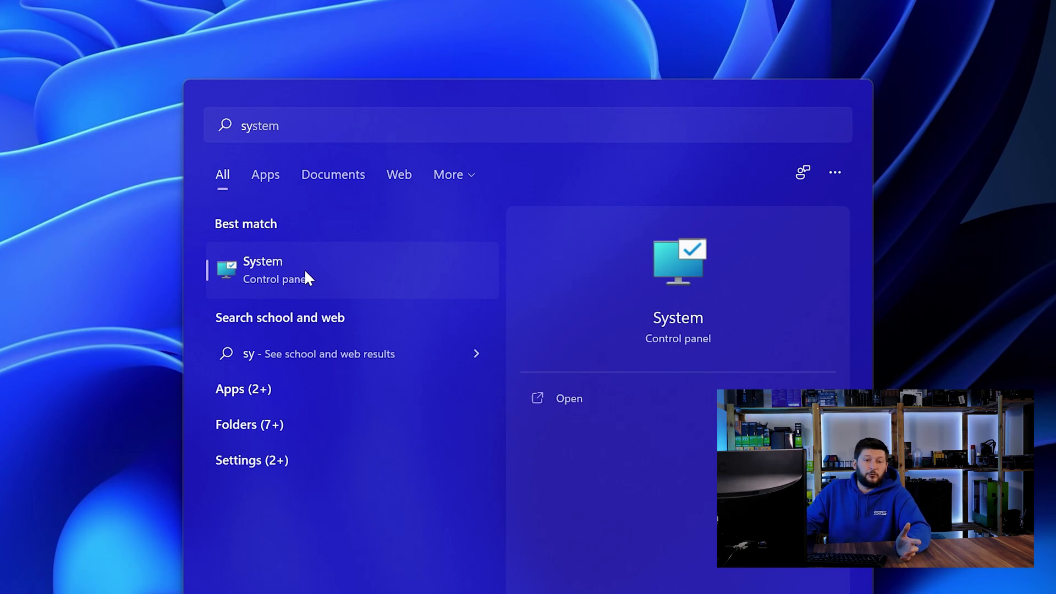
# - Confirm the 64-bit system type, then download and run vc_redist.x64.exe
pyautogui.click(304, 278)
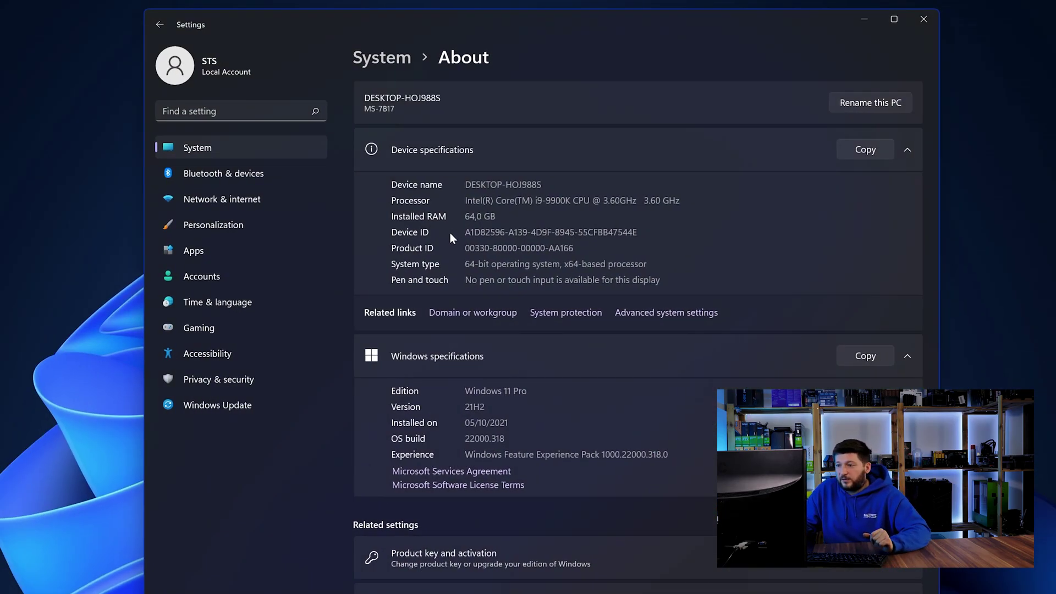
pyautogui.moveTo(465, 264); pyautogui.dragTo(478, 264)
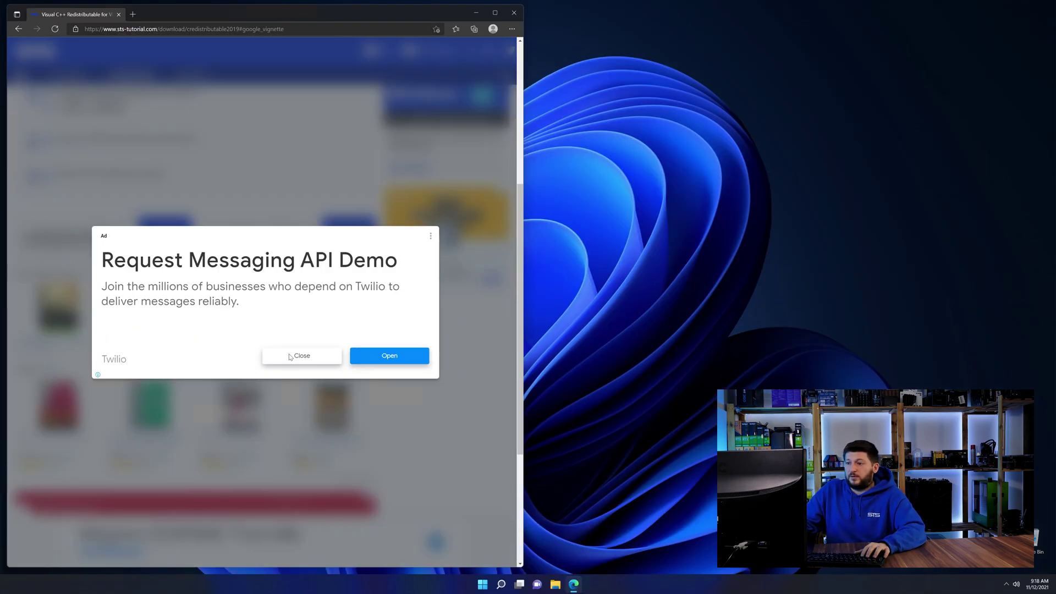
pyautogui.click(290, 357)
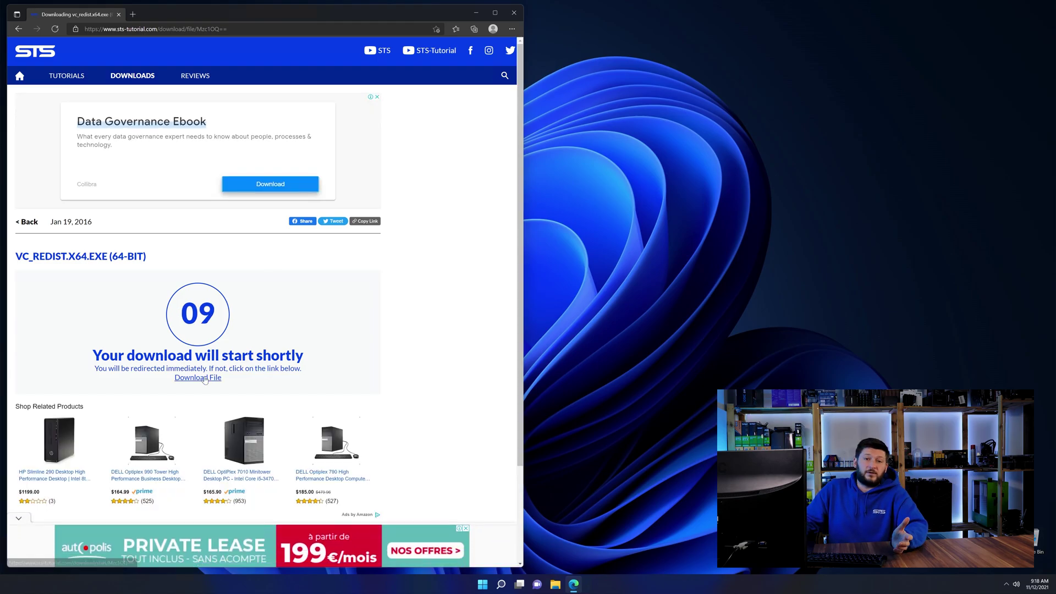
pyautogui.click(204, 378)
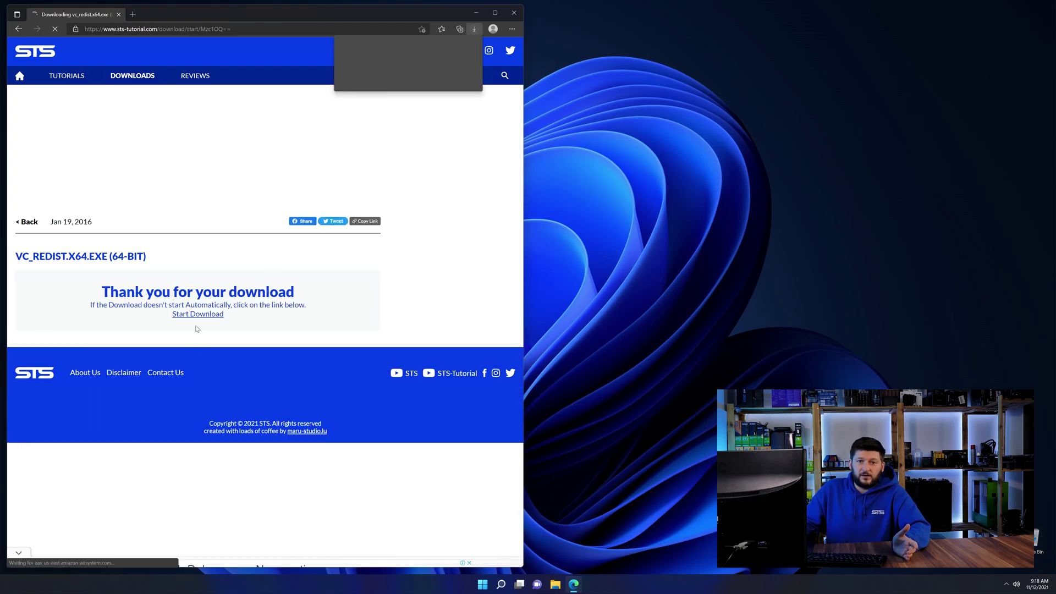
pyautogui.click(368, 60)
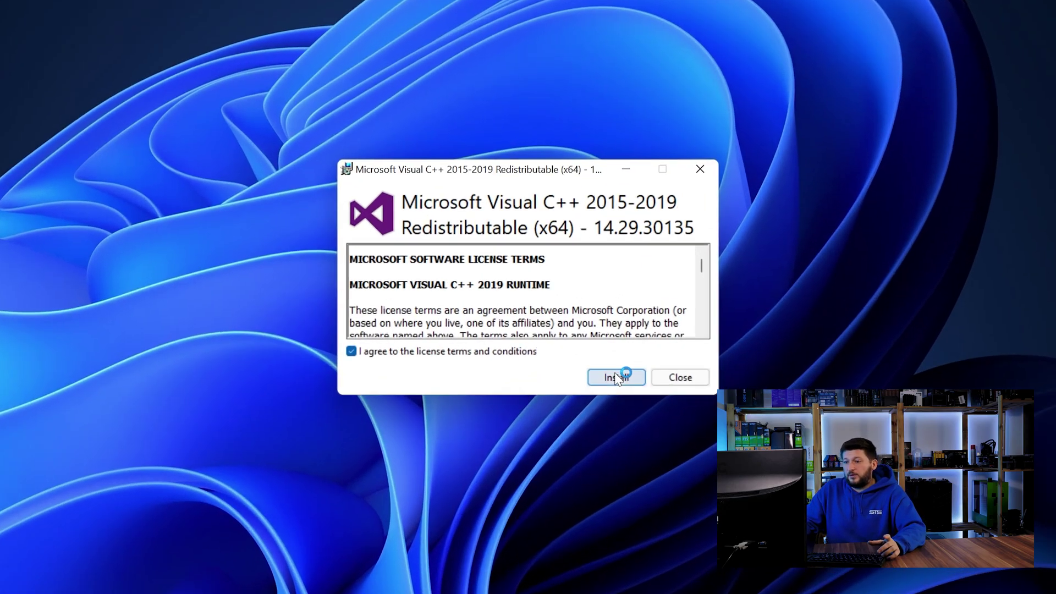
# - Start installing the Visual C++ 2015-2019 Redistributable (x64)
pyautogui.click(617, 377)
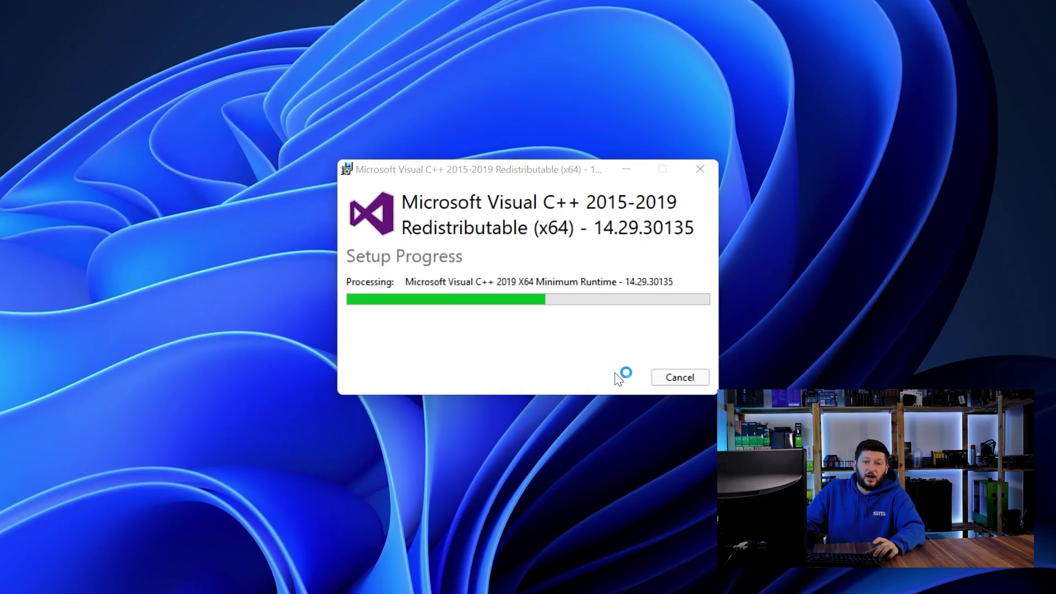